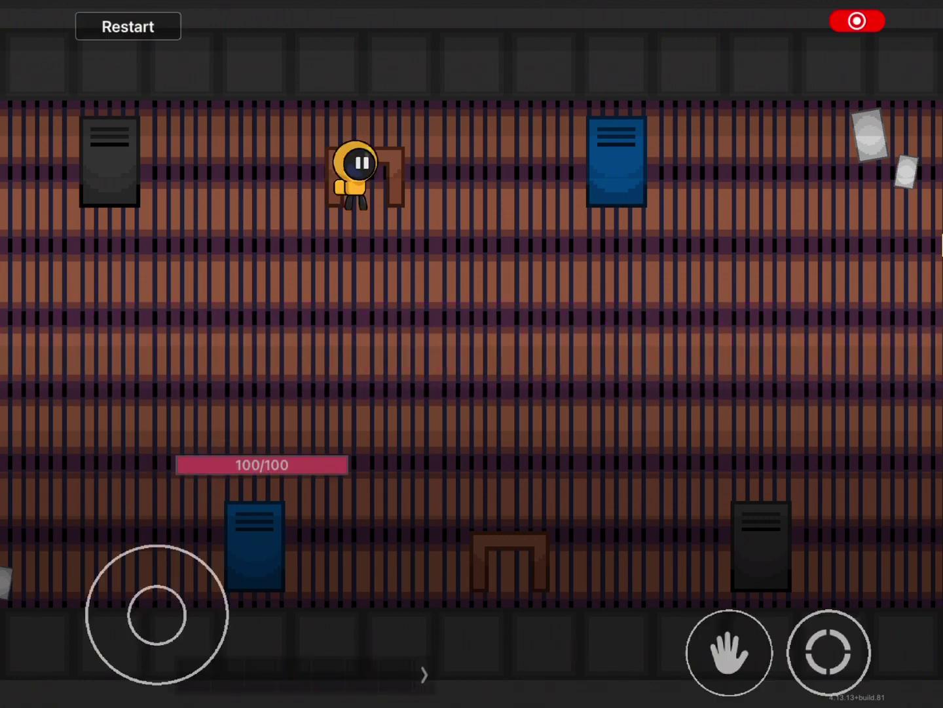
pyautogui.moveTo(157, 613)
pyautogui.mouseDown()
pyautogui.moveTo(190, 639)
pyautogui.moveTo(205, 571)
pyautogui.mouseUp()
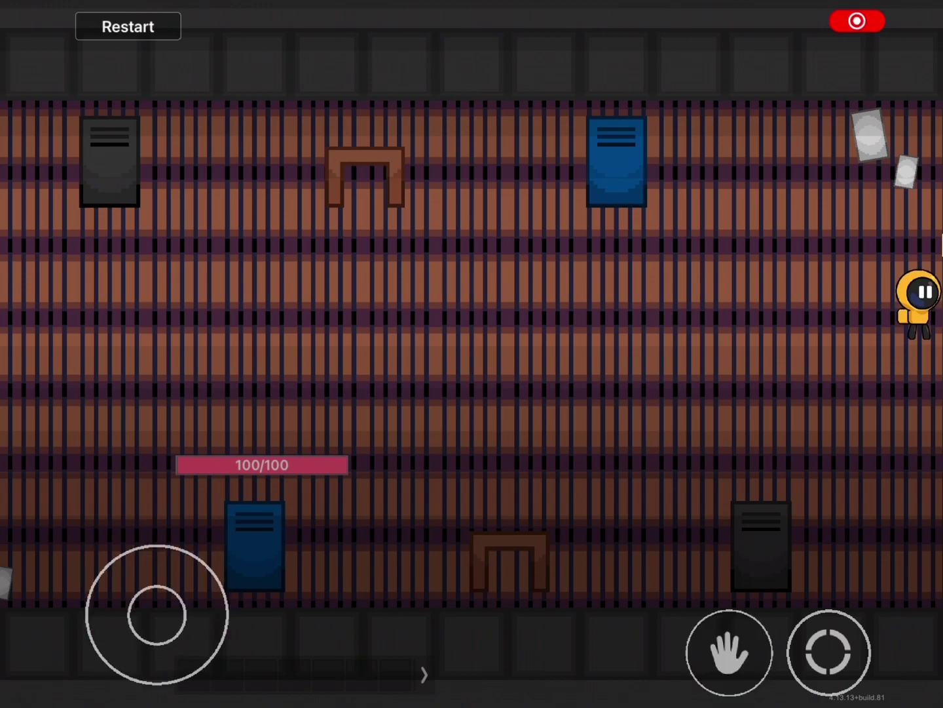
pyautogui.click(730, 652)
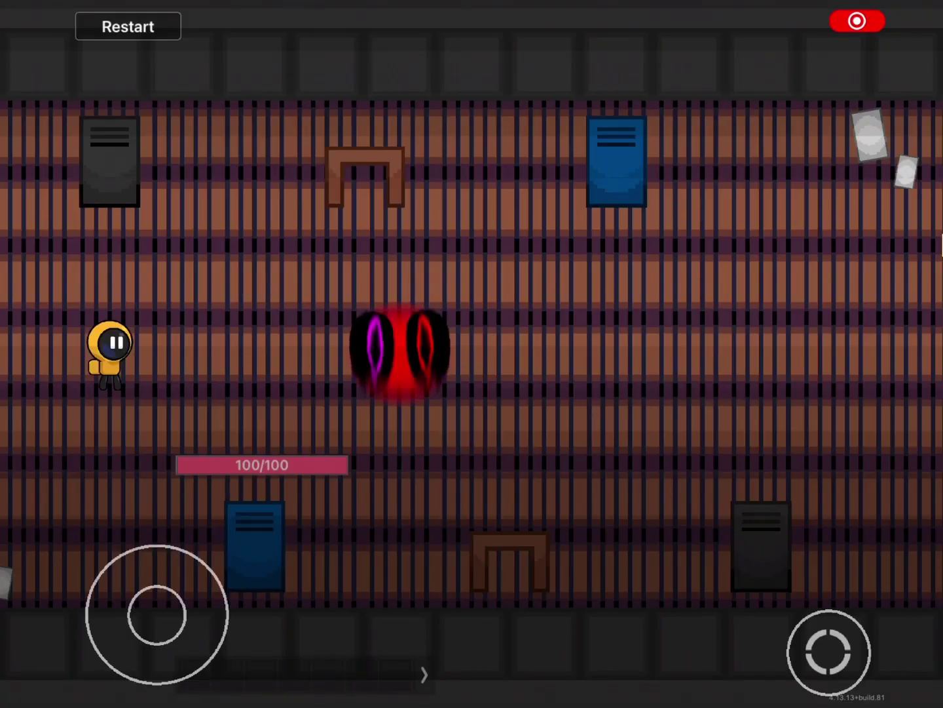
pyautogui.moveTo(157, 614); pyautogui.dragTo(211, 594)
pyautogui.moveTo(155, 614); pyautogui.dragTo(214, 605)
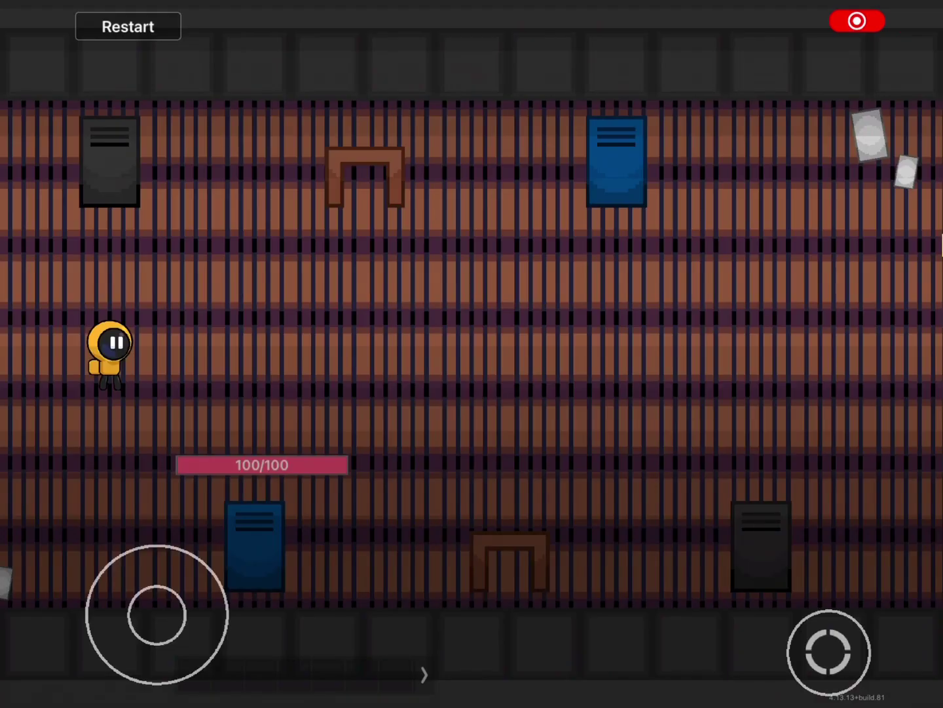
pyautogui.moveTo(137, 626)
pyautogui.mouseDown()
pyautogui.moveTo(210, 622)
pyautogui.moveTo(205, 611)
pyautogui.mouseUp()
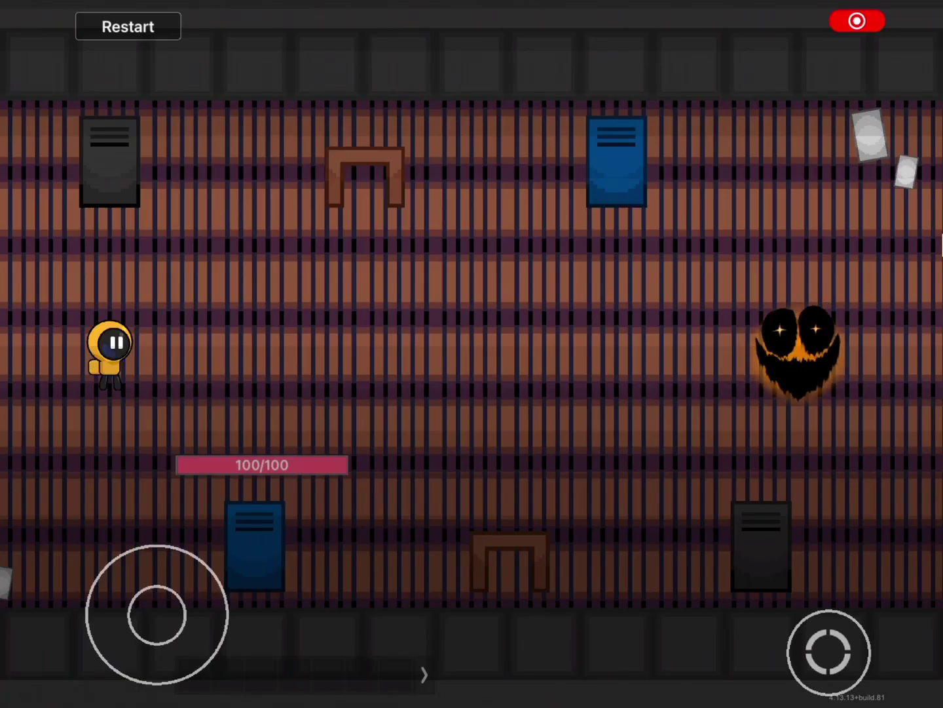
pyautogui.moveTo(159, 612); pyautogui.dragTo(200, 660)
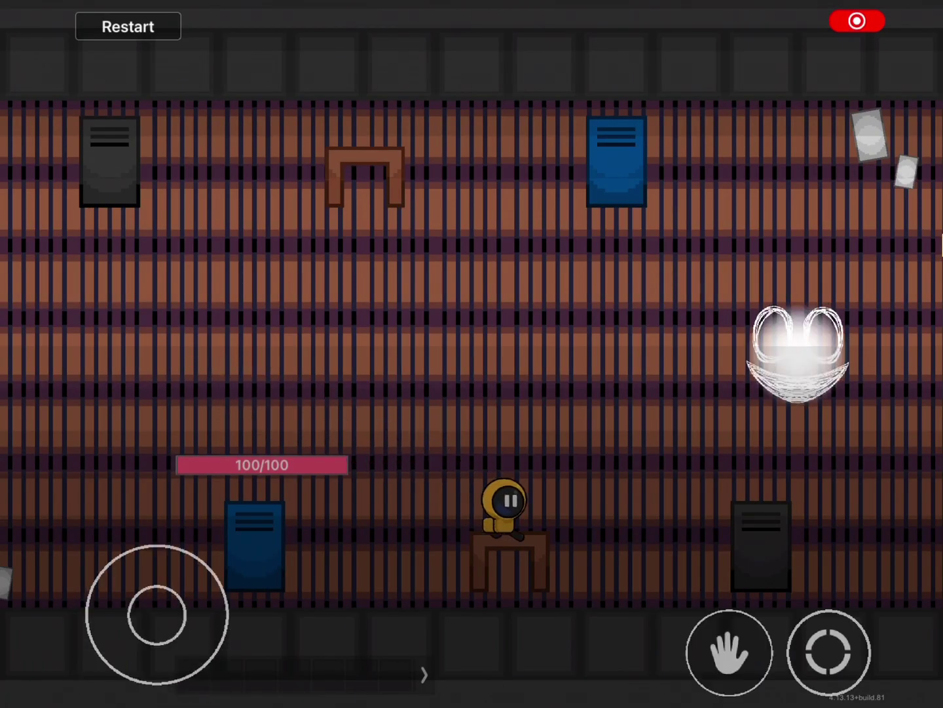